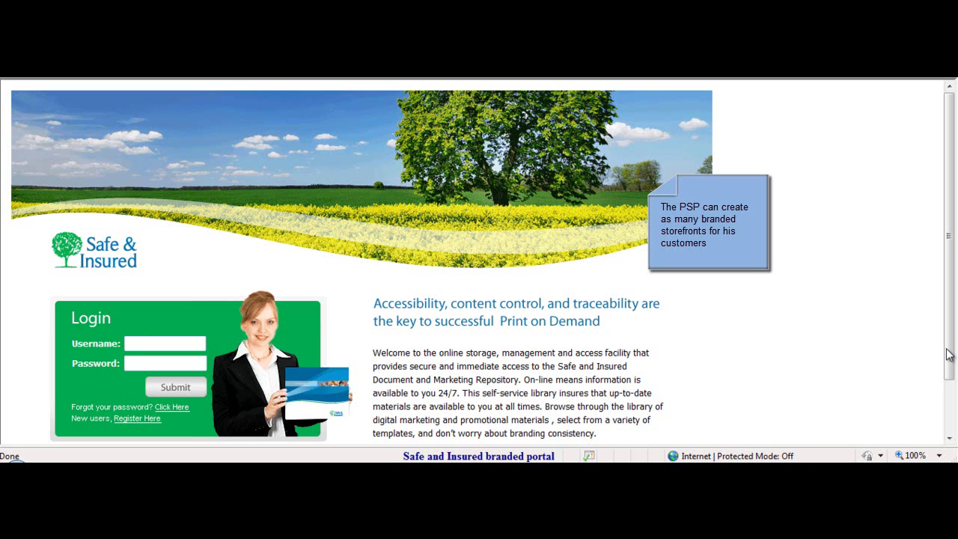
- Sign in to the Safe & Insured storefront with the account username and password
{"action": "type", "text": "peter"}
{"action": "left_click", "coordinate": [157, 365]}
{"action": "type", "text": "•••"}
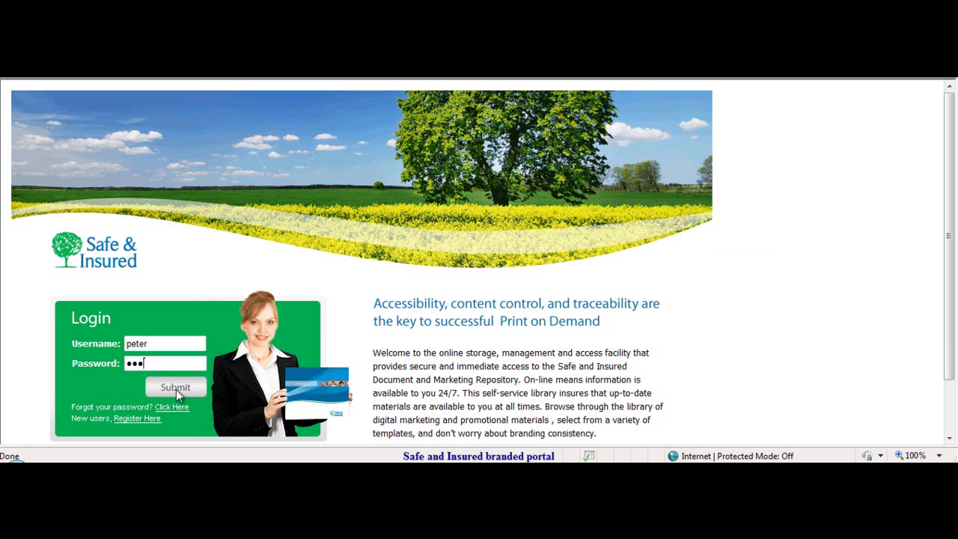
{"action": "left_click", "coordinate": [175, 389]}
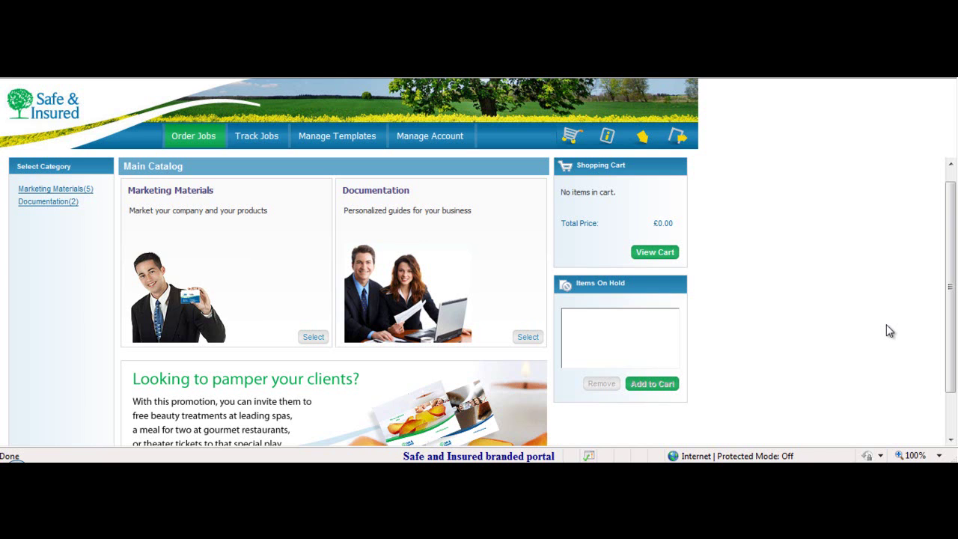
- Open the Marketing Materials category, then its Stationery products
{"action": "left_click", "coordinate": [312, 338]}
{"action": "scroll", "coordinate": [915, 253], "scroll_direction": "down", "scroll_amount": 2}
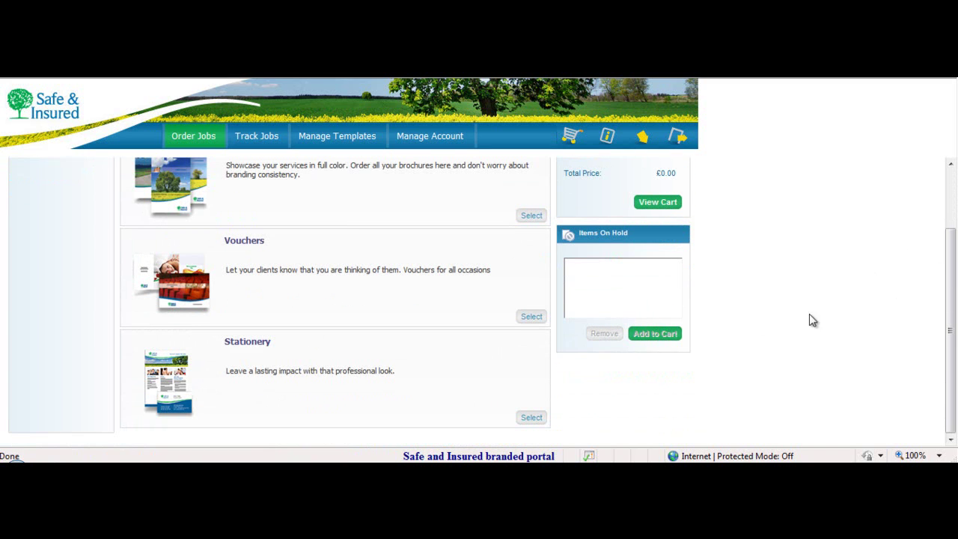
{"action": "left_click", "coordinate": [532, 418]}
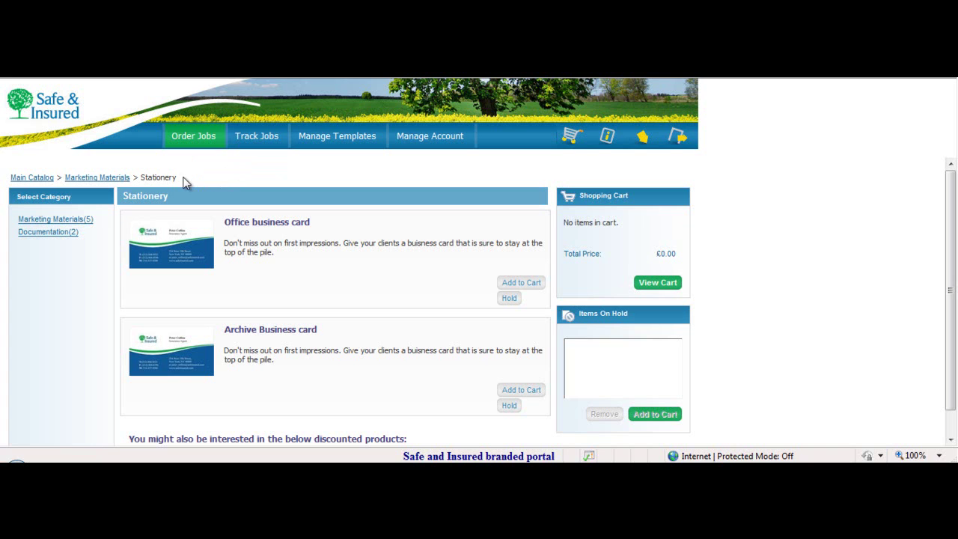
- Customise the Office business card, replacing the telephone field with the new phone number
{"action": "left_click", "coordinate": [515, 285]}
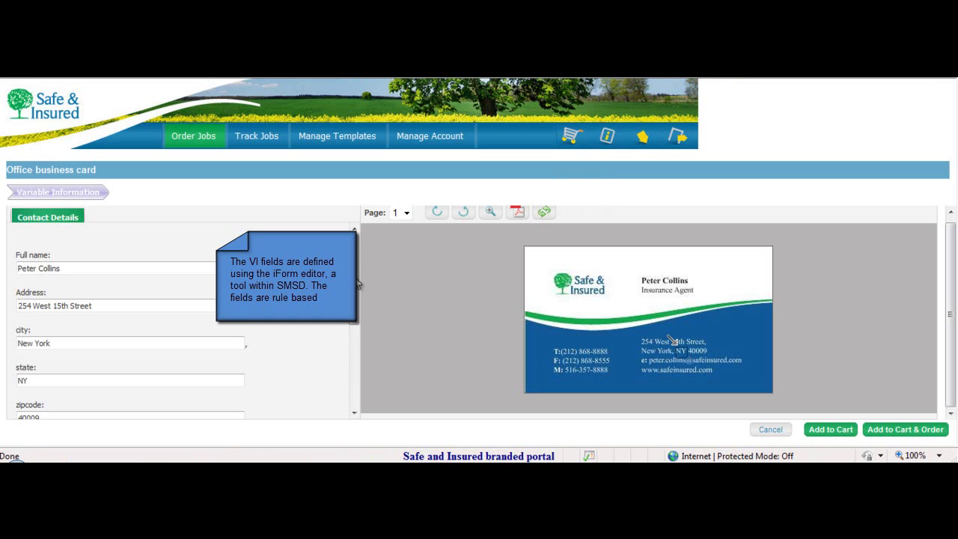
{"action": "left_click_drag", "start_coordinate": [357, 285], "coordinate": [344, 336]}
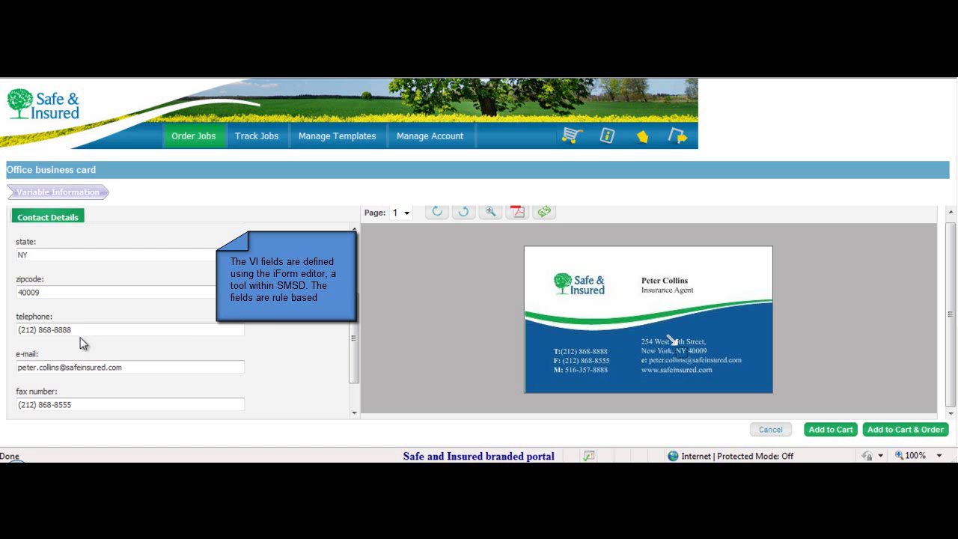
{"action": "left_click_drag", "start_coordinate": [85, 326], "coordinate": [6, 330]}
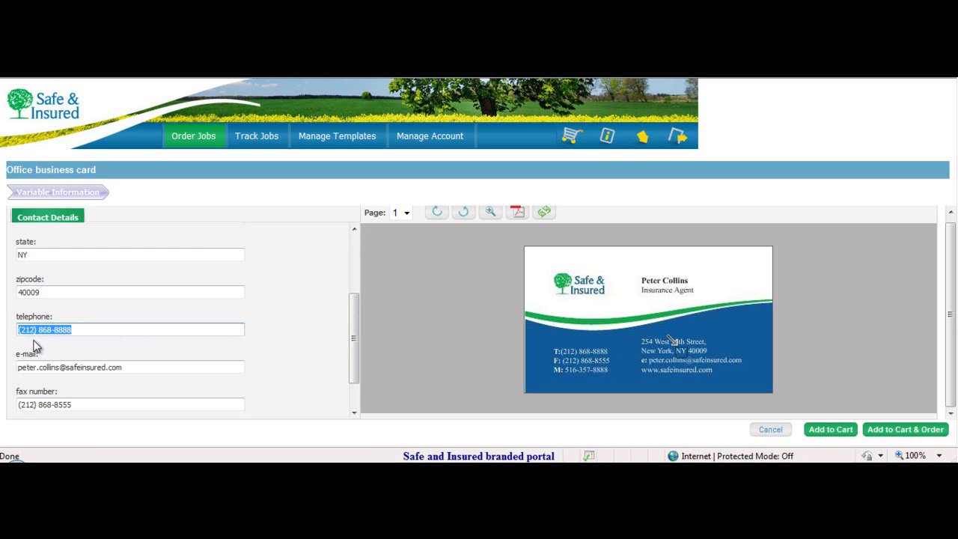
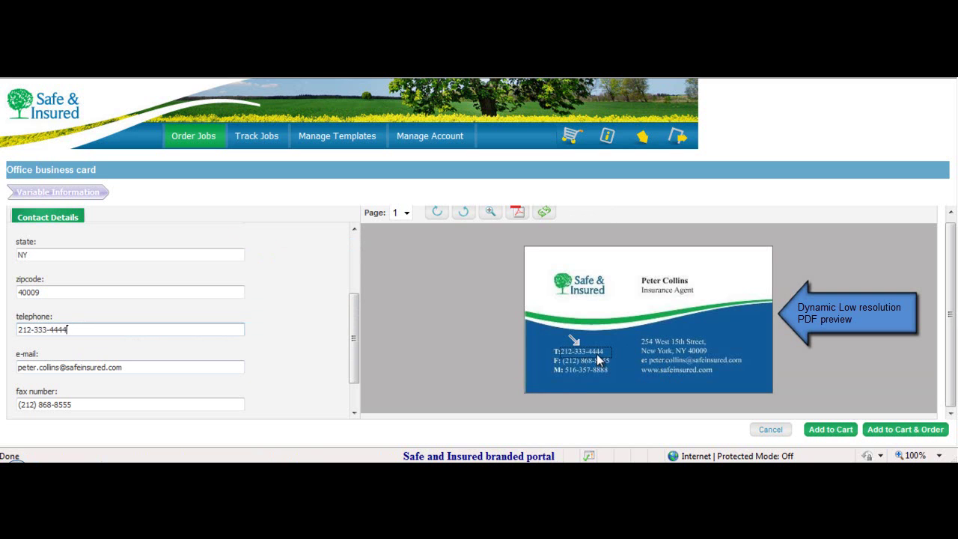
- Add the card to the cart at 800 copies and get the £453.60 quote
{"action": "left_click", "coordinate": [897, 433]}
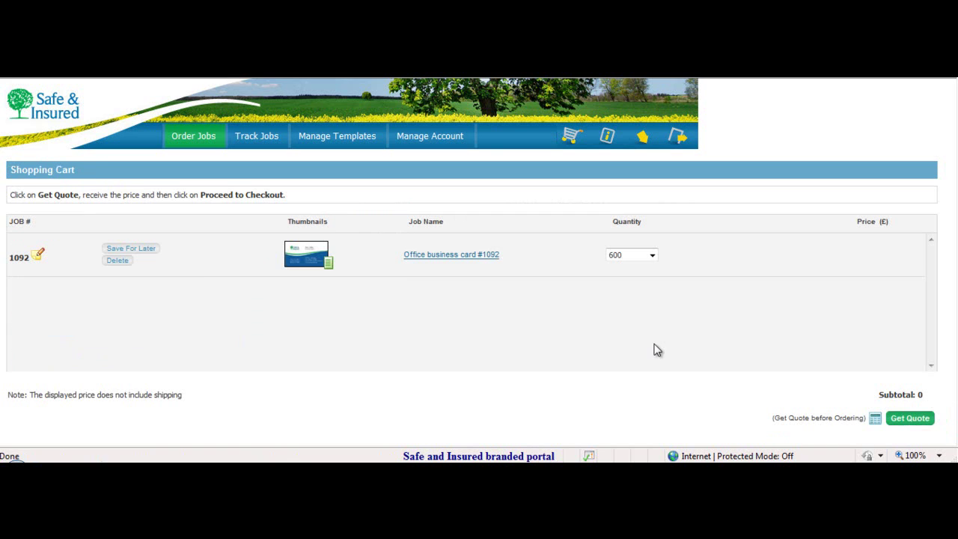
{"action": "left_click", "coordinate": [652, 255]}
{"action": "left_click", "coordinate": [624, 292]}
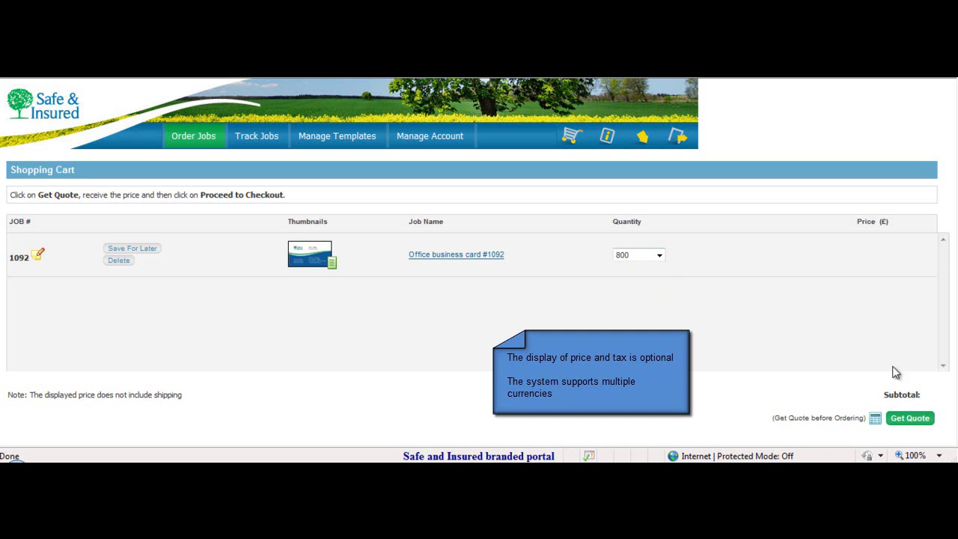
{"action": "left_click", "coordinate": [909, 420]}
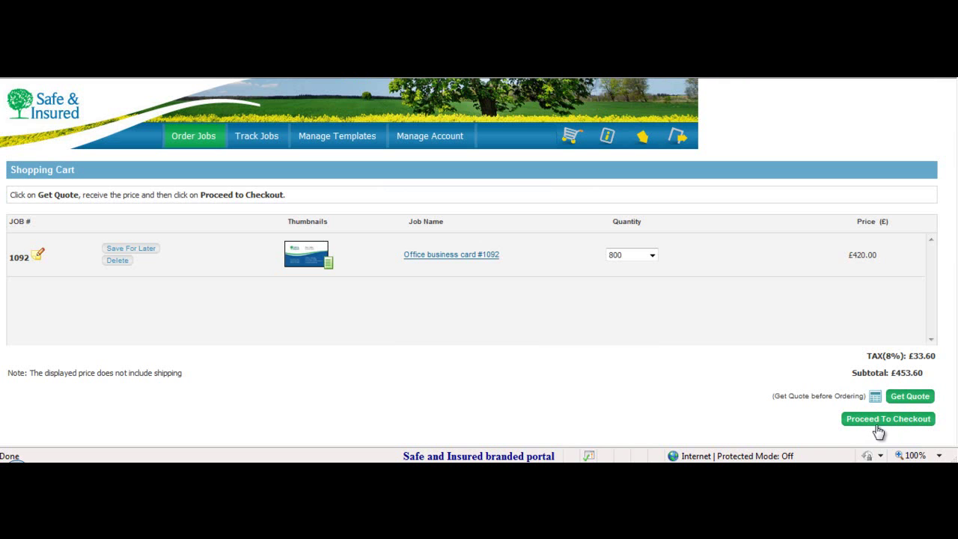
- Proceed to checkout and set the shipping method to Regular Shipping (2 day delivery)
{"action": "left_click", "coordinate": [884, 424]}
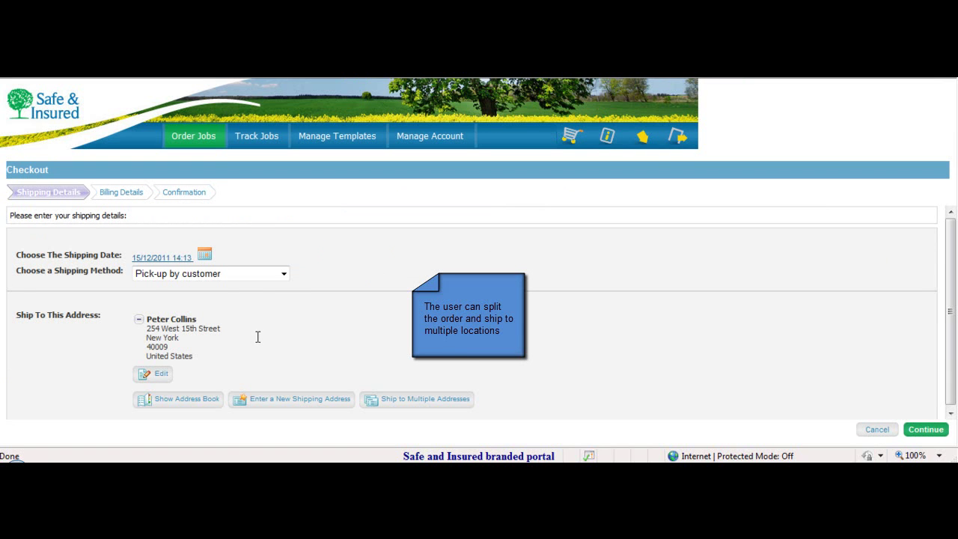
{"action": "left_click", "coordinate": [277, 274]}
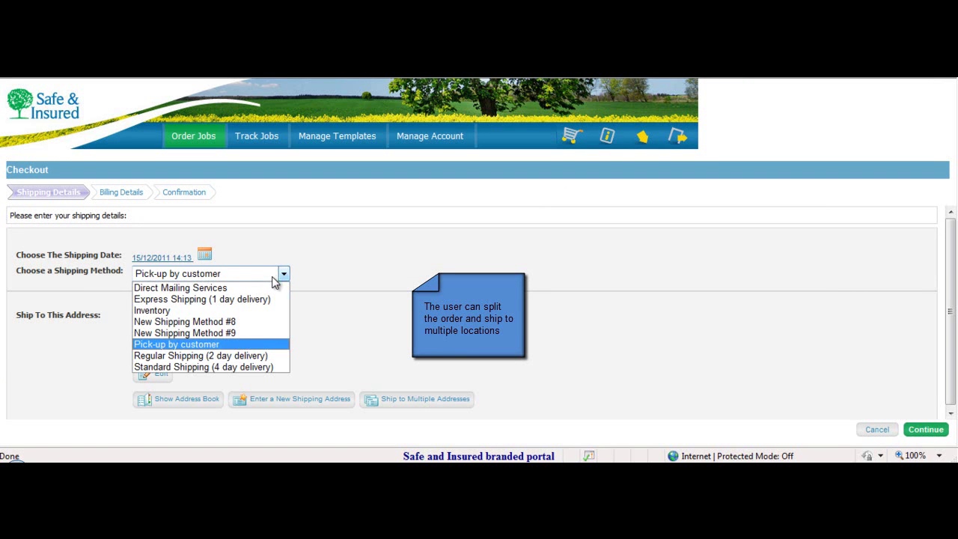
{"action": "left_click", "coordinate": [250, 356]}
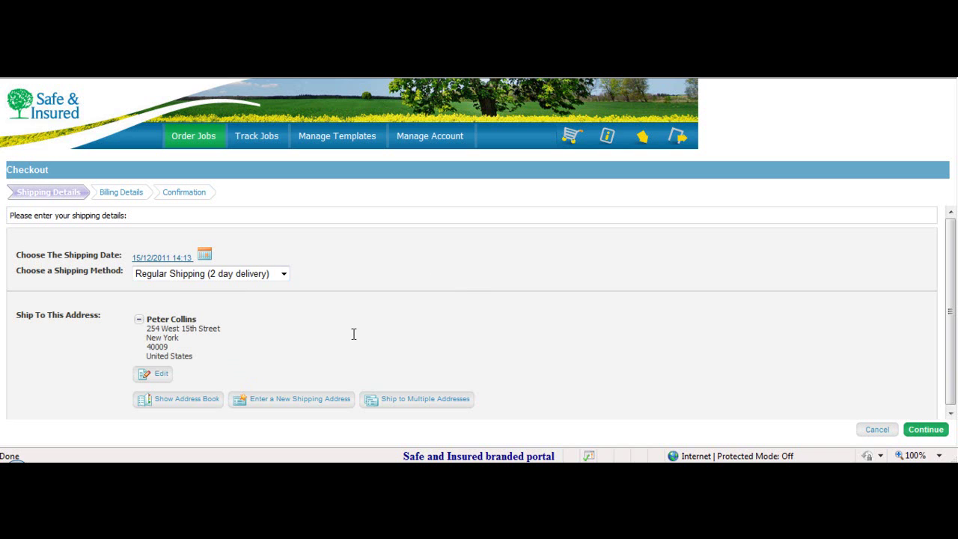
- Pay with a purchase order number, accept the terms and place the order
{"action": "left_click", "coordinate": [926, 431]}
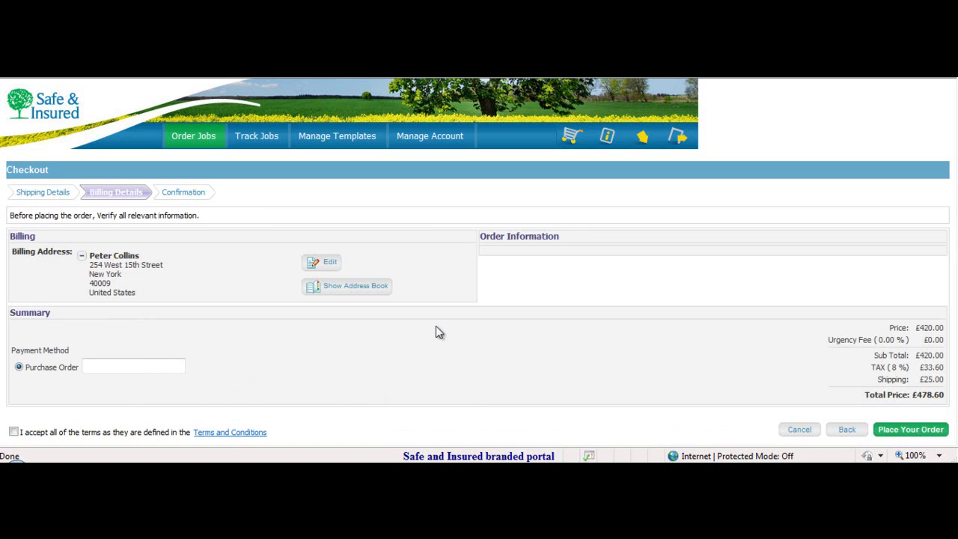
{"action": "left_click", "coordinate": [116, 367]}
{"action": "type", "text": "23454565"}
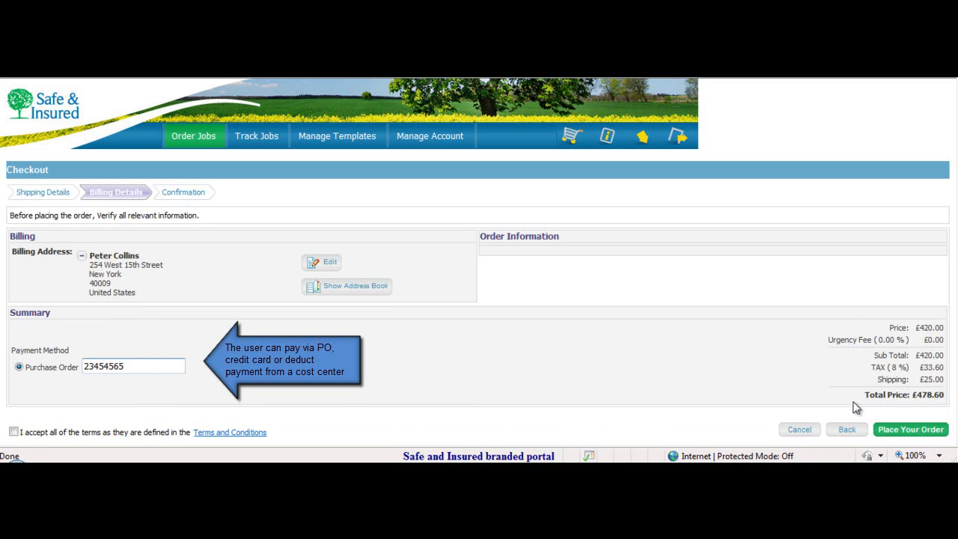
{"action": "left_click", "coordinate": [13, 433]}
{"action": "left_click", "coordinate": [13, 433]}
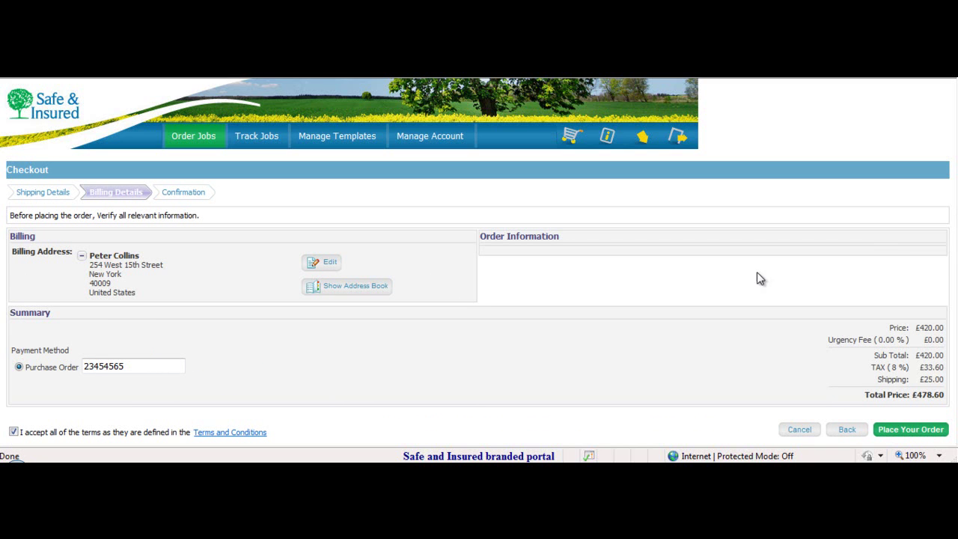
{"action": "left_click", "coordinate": [911, 433]}
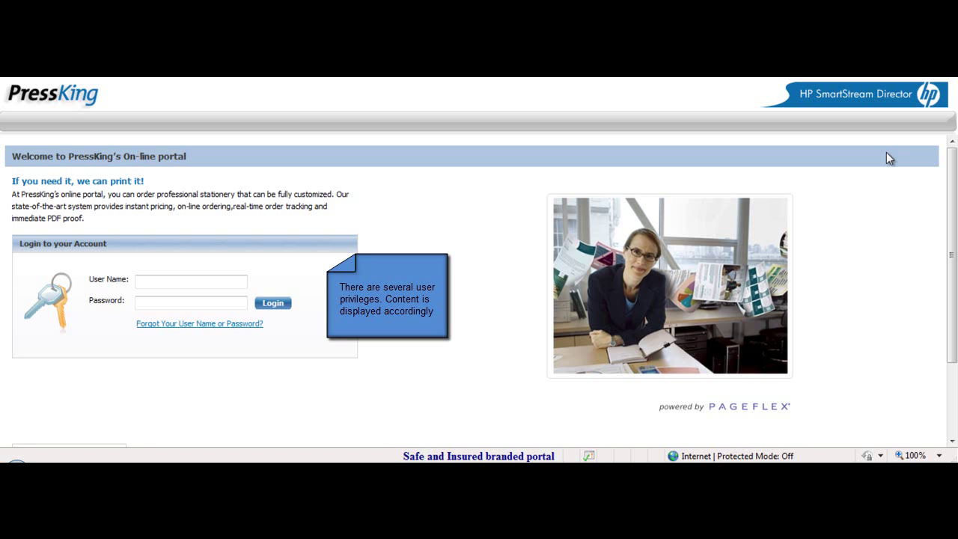
- Log in to the PressKing portal with the print shop's user name
{"action": "left_click", "coordinate": [209, 282]}
{"action": "type", "text": "prin"}
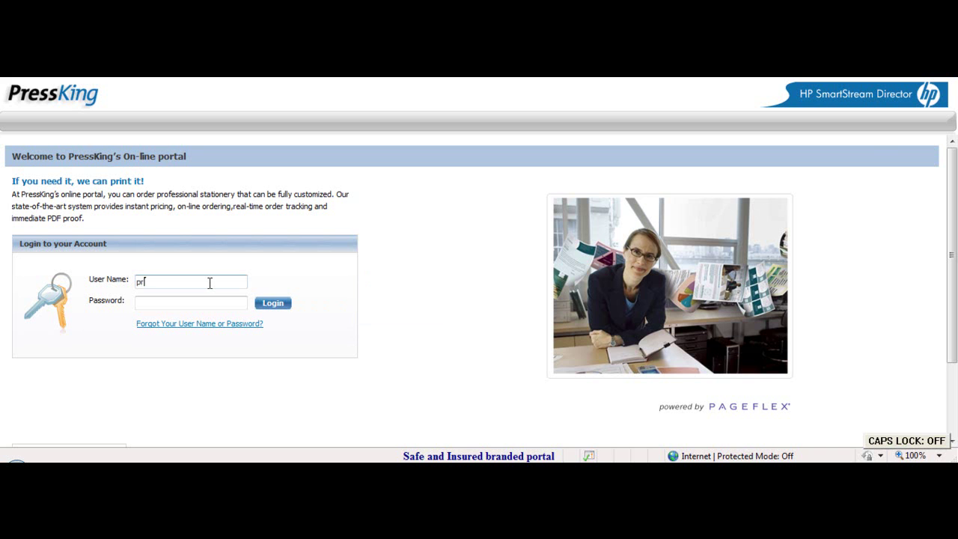
{"action": "type", "text": "ter"}
{"action": "left_click", "coordinate": [274, 310]}
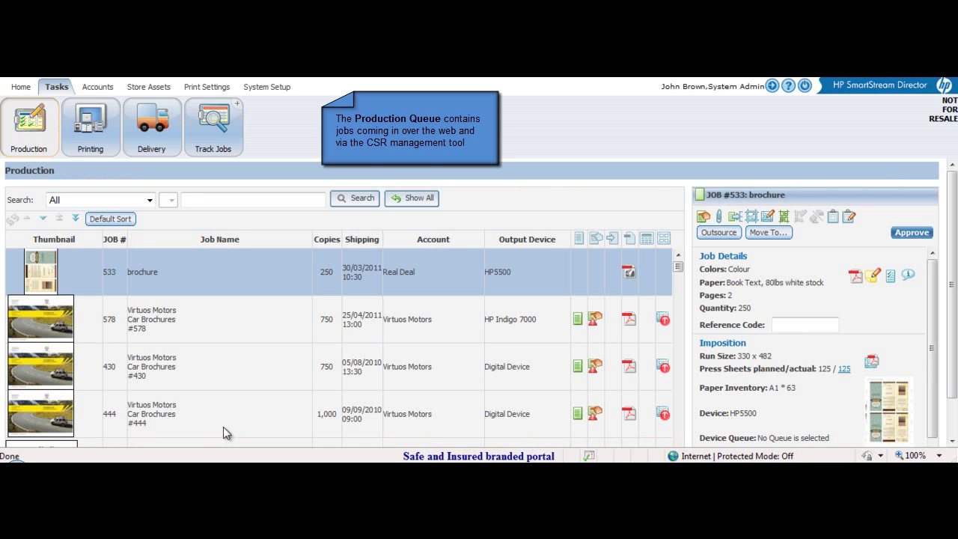
- Keep the search on all fields and scroll through the Production queue jobs
{"action": "left_click", "coordinate": [150, 200]}
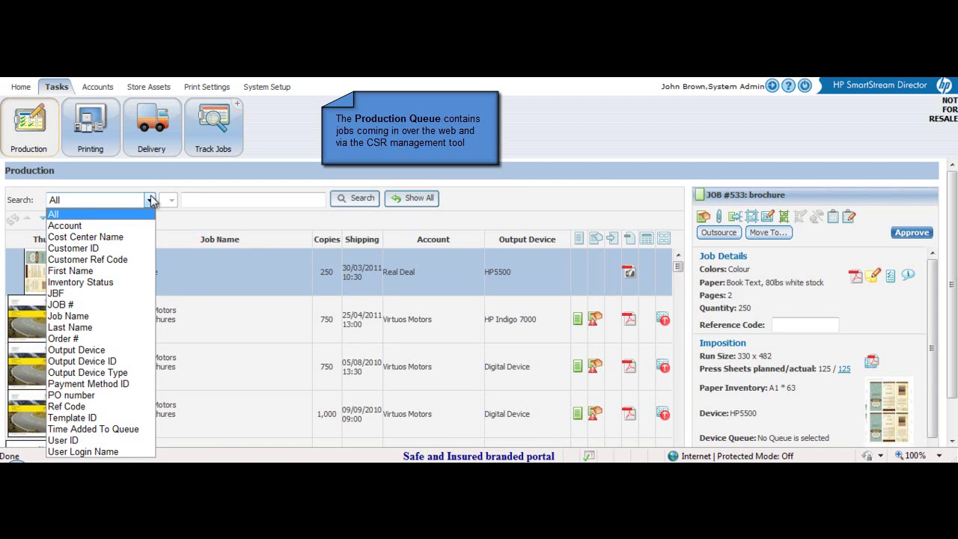
{"action": "left_click", "coordinate": [151, 199]}
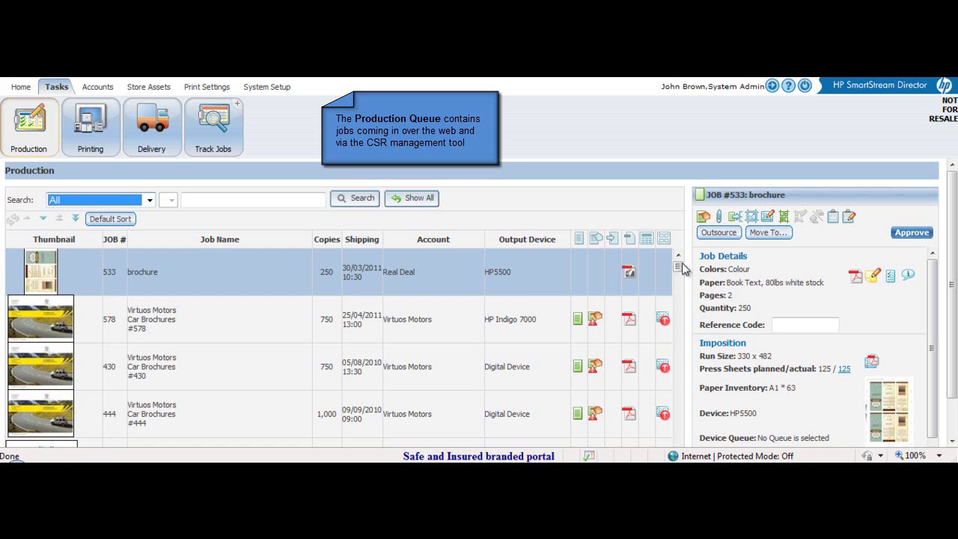
{"action": "left_click_drag", "start_coordinate": [679, 267], "coordinate": [680, 438]}
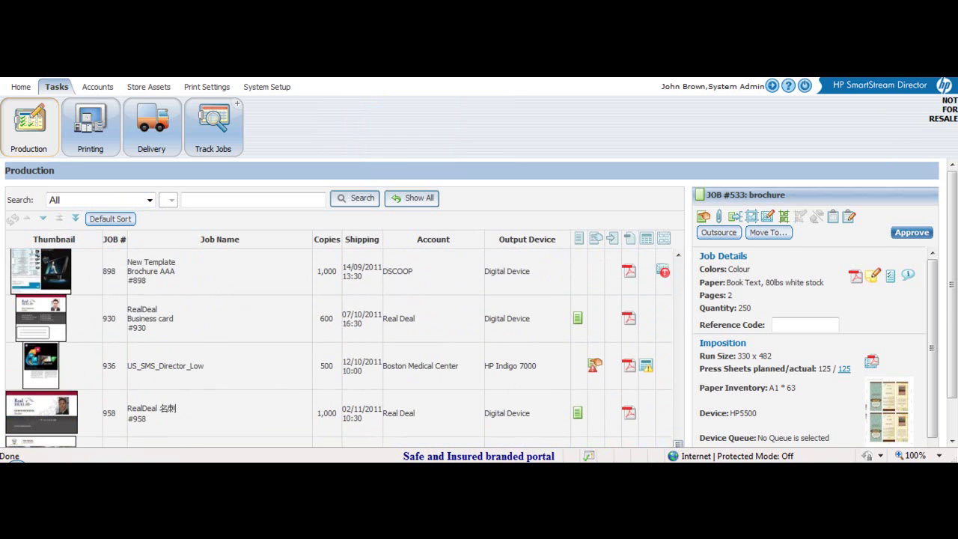
{"action": "scroll", "coordinate": [949, 307], "scroll_direction": "down", "scroll_amount": 2}
- Select job #1092 and open its imposition PDF with nine cards per sheet
{"action": "left_click", "coordinate": [499, 405]}
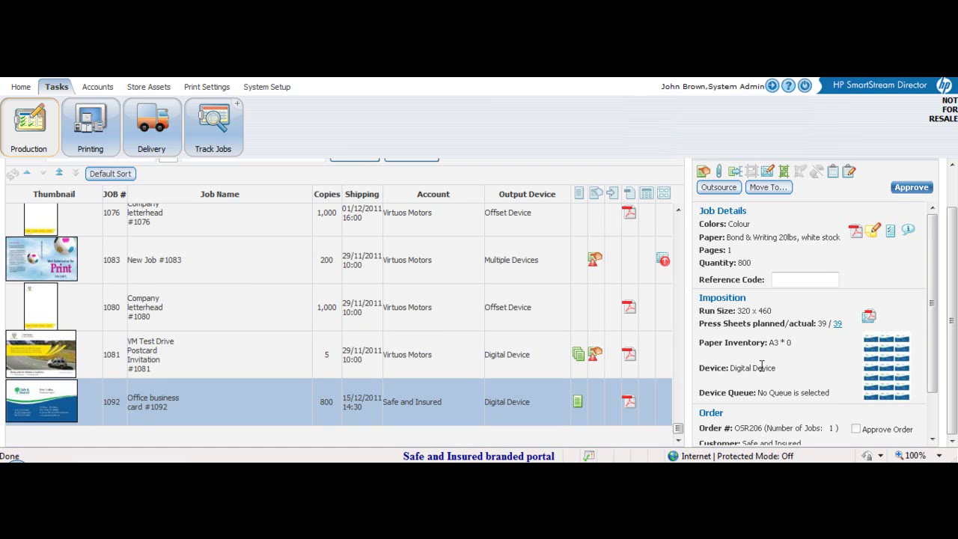
{"action": "left_click", "coordinate": [868, 321]}
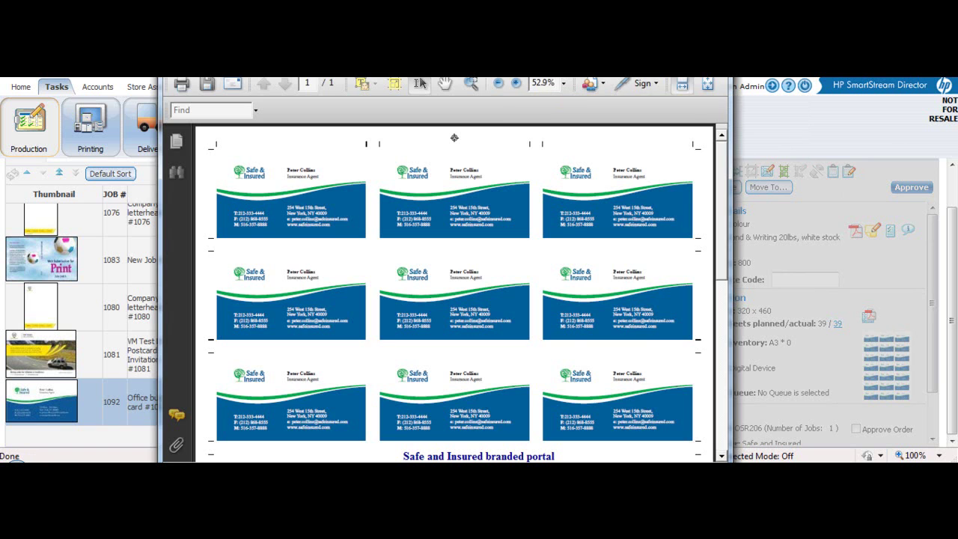
- Close the imposition PDF preview to return to job #1092's details
{"action": "left_click", "coordinate": [770, 146]}
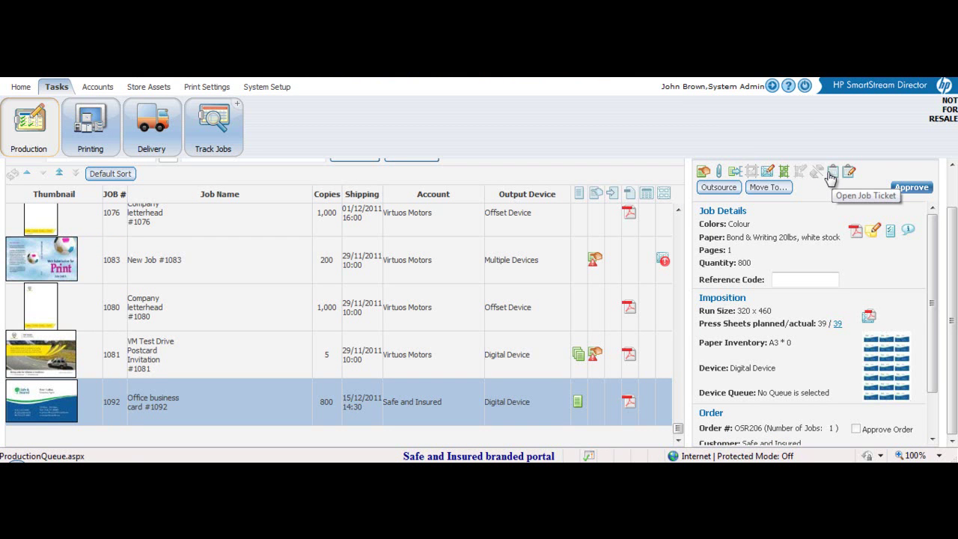
{"action": "left_click", "coordinate": [831, 176]}
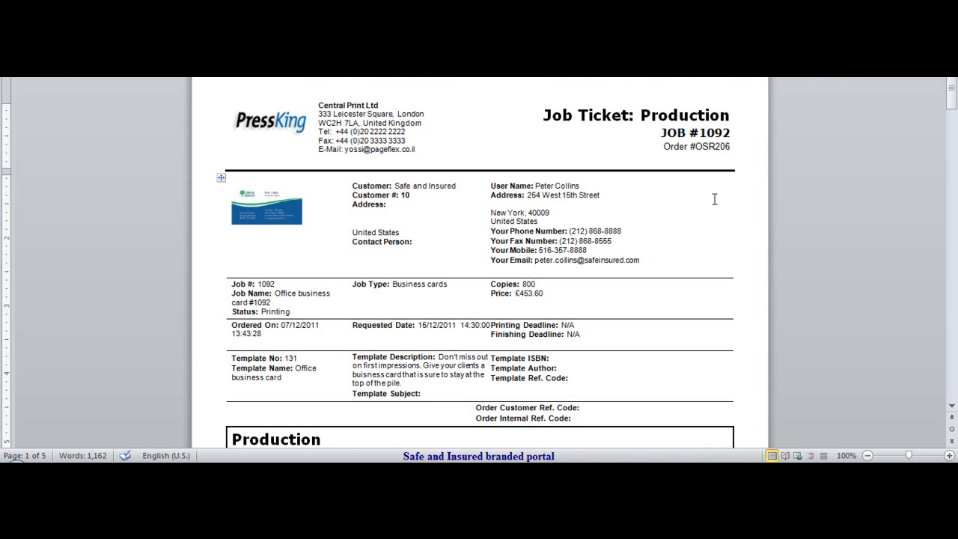
{"action": "scroll", "coordinate": [715, 198], "scroll_direction": "down", "scroll_amount": 8}
{"action": "scroll", "coordinate": [715, 211], "scroll_direction": "down", "scroll_amount": 10}
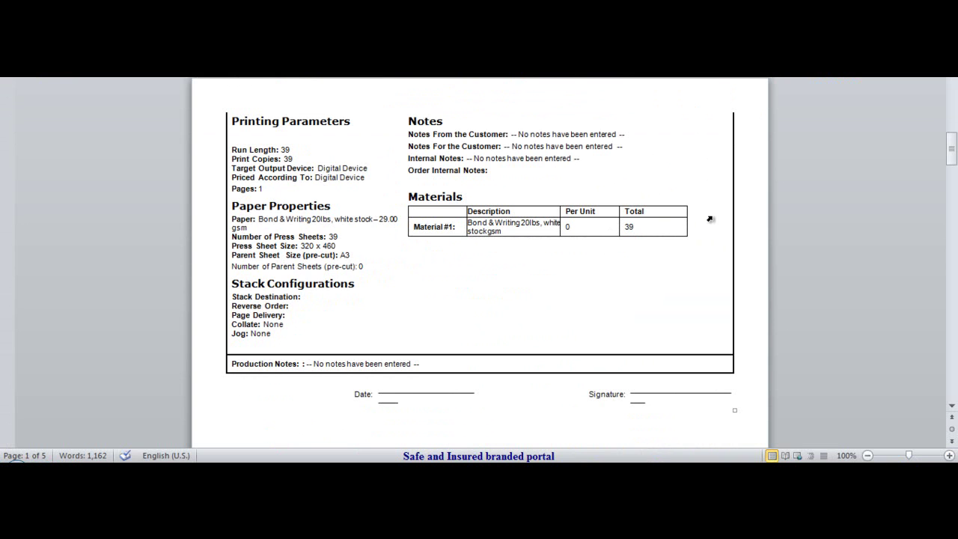
{"action": "scroll", "coordinate": [711, 217], "scroll_direction": "down", "scroll_amount": 9}
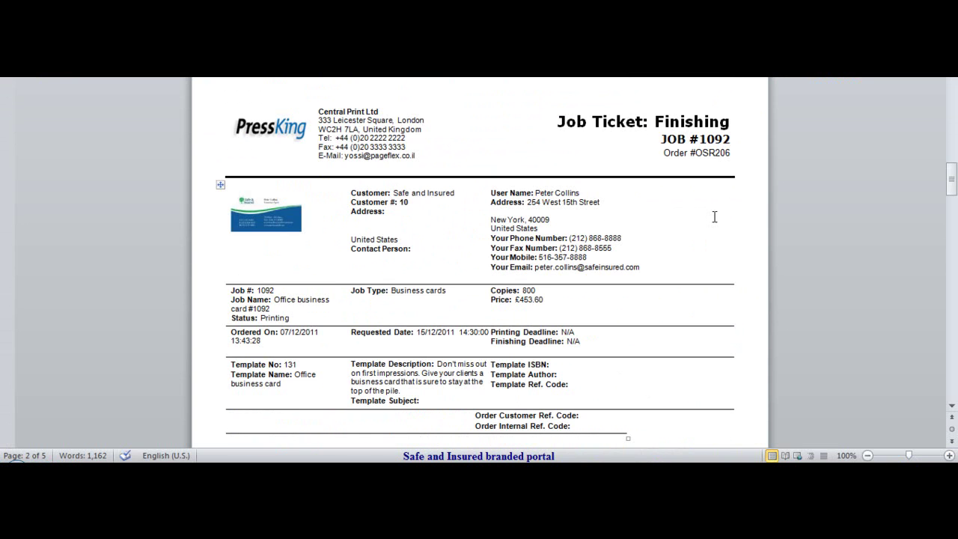
{"action": "scroll", "coordinate": [715, 216], "scroll_direction": "down", "scroll_amount": 10}
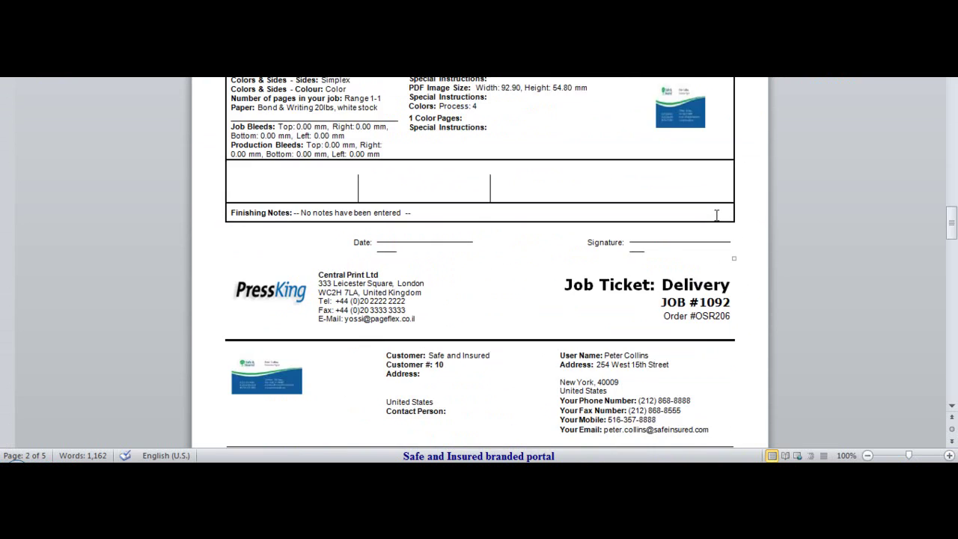
{"action": "scroll", "coordinate": [716, 213], "scroll_direction": "down", "scroll_amount": 10}
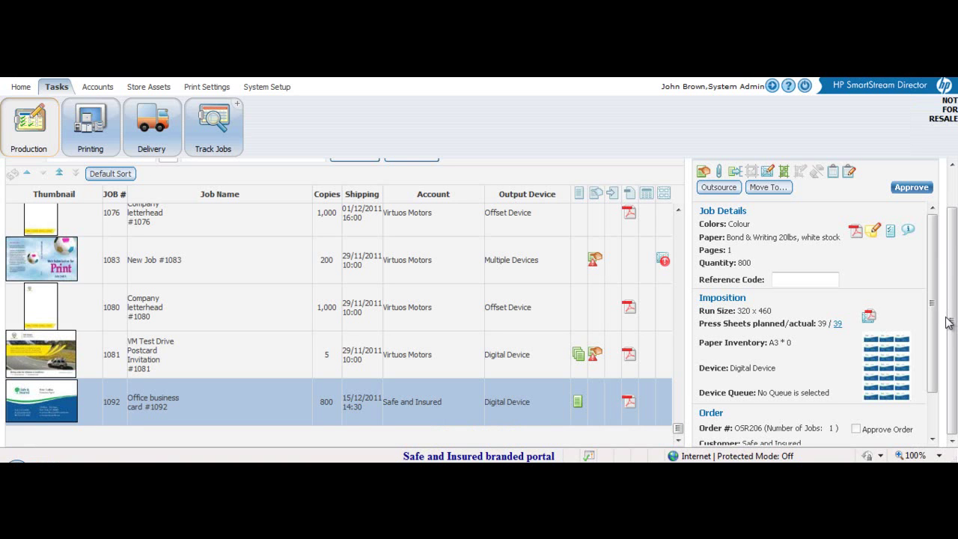
- Approve job 1092 and switch to the Printing queue, where it shows Waiting
{"action": "left_click", "coordinate": [908, 191]}
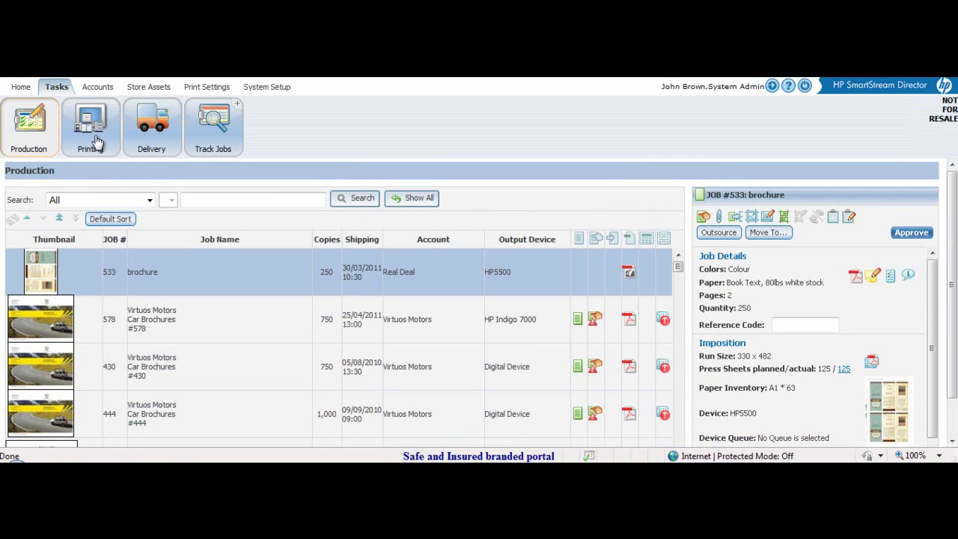
{"action": "left_click", "coordinate": [91, 131]}
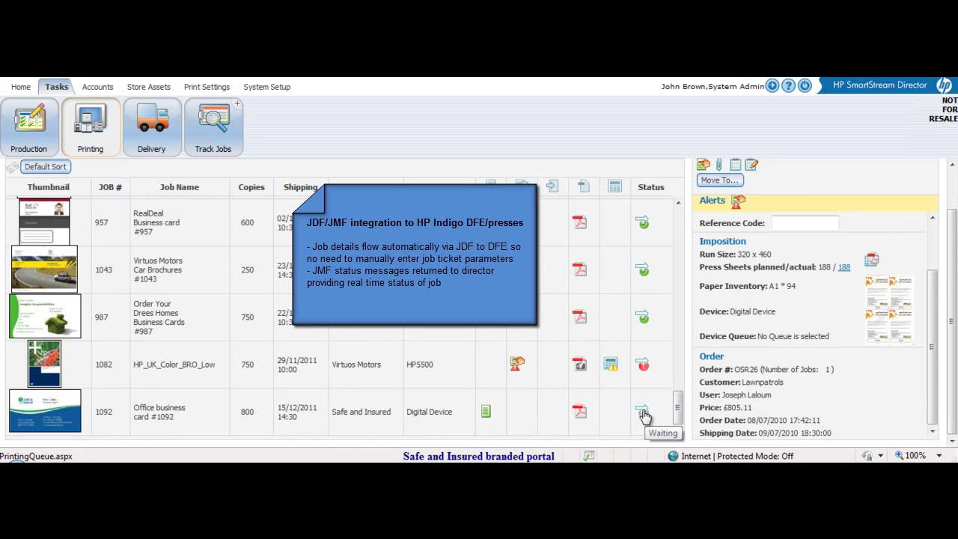
- In Delivery, set job 1092's carrier to DHL and enter its tracking number in capitals
{"action": "left_click", "coordinate": [153, 133]}
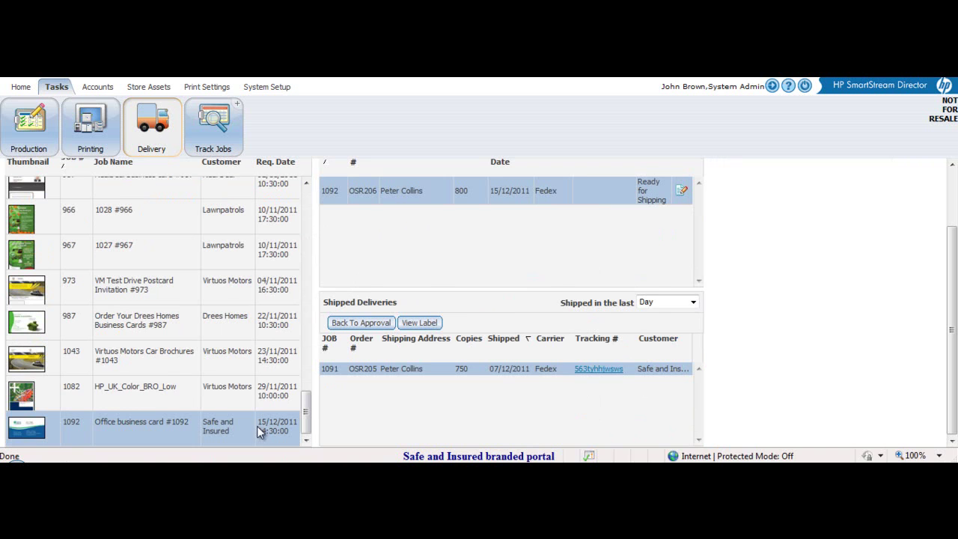
{"action": "left_click", "coordinate": [682, 193]}
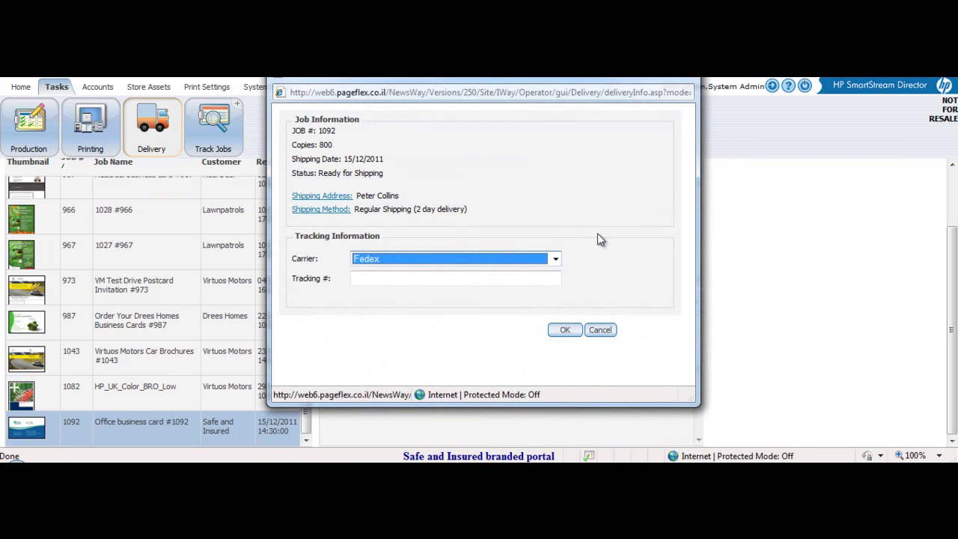
{"action": "left_click", "coordinate": [555, 258]}
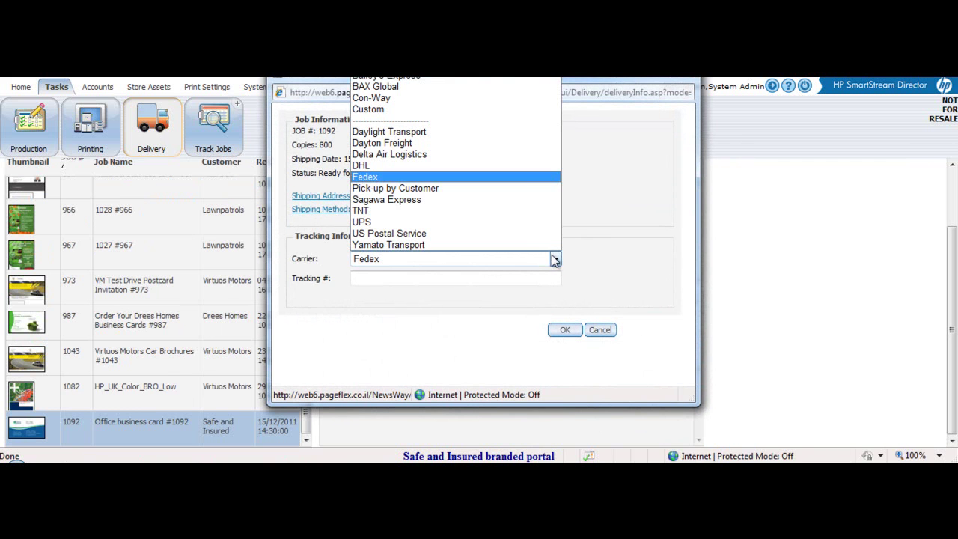
{"action": "left_click", "coordinate": [398, 164]}
{"action": "left_click", "coordinate": [381, 277]}
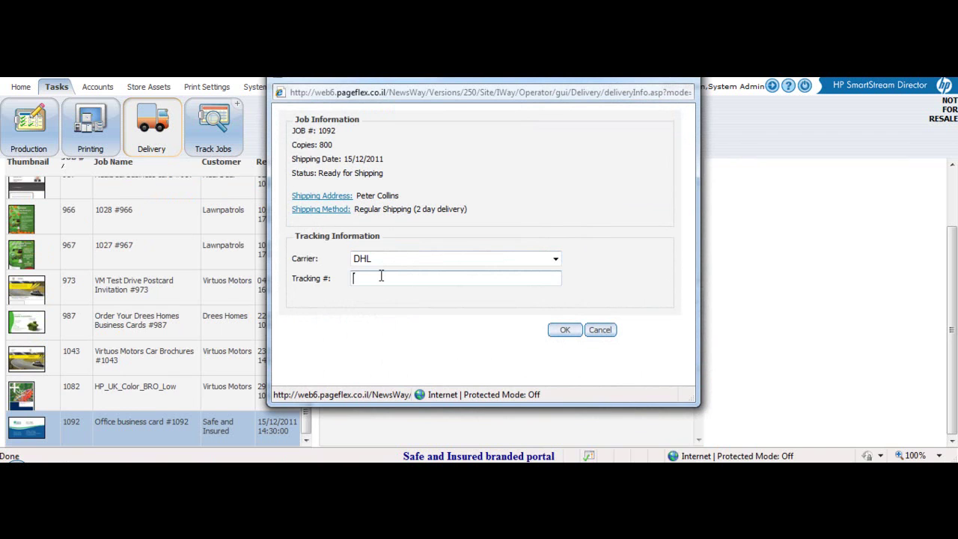
{"action": "key", "text": "Caps_Lock"}
{"action": "type", "text": "DFS5R6"}
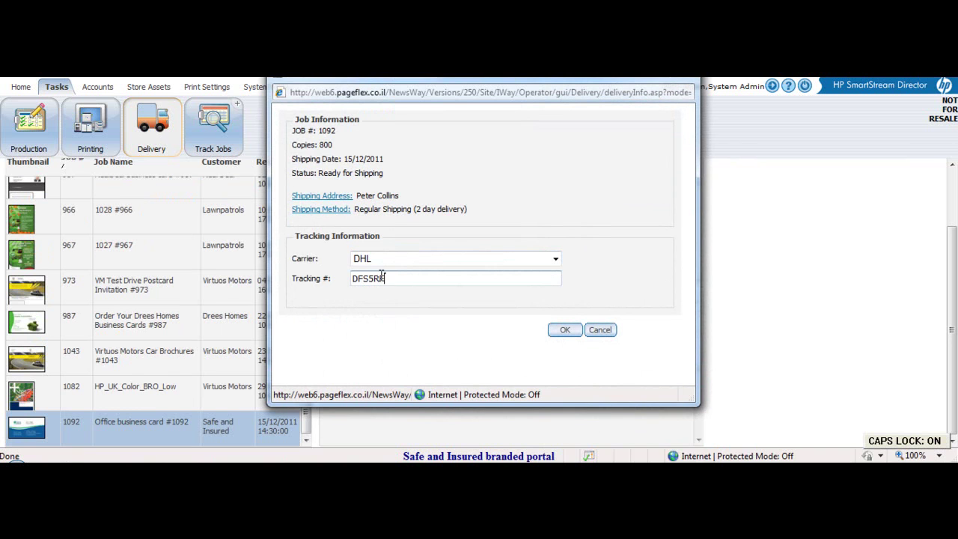
{"action": "type", "text": "DHJJ"}
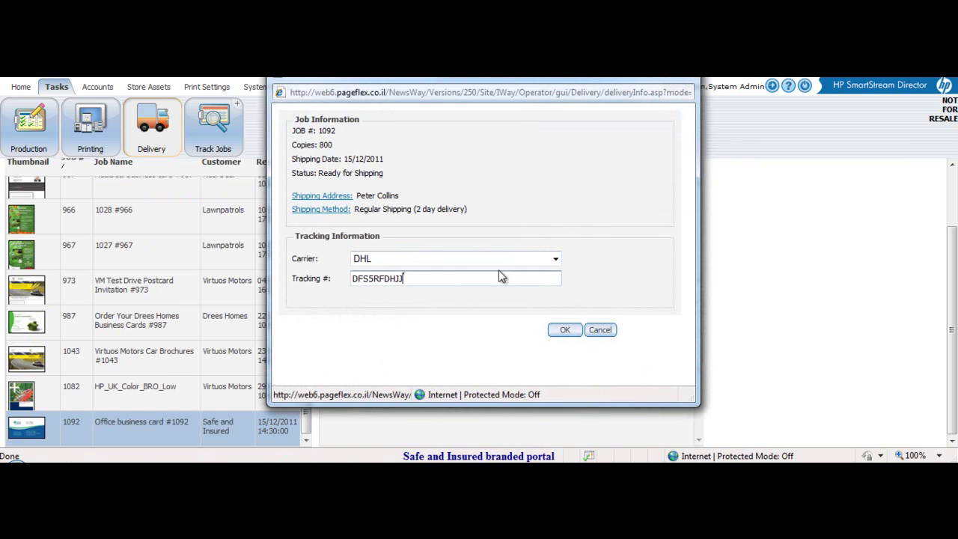
{"action": "left_click", "coordinate": [563, 332]}
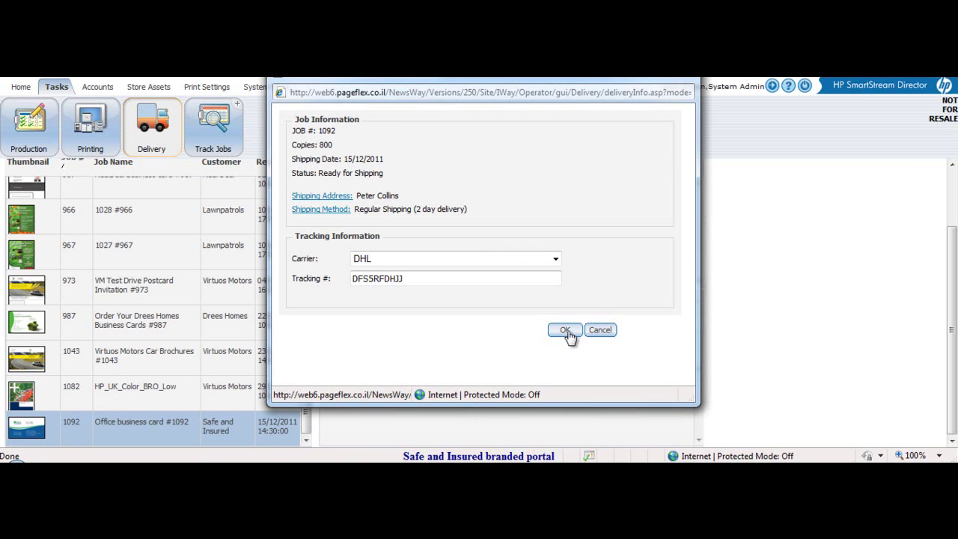
{"action": "left_click", "coordinate": [563, 329]}
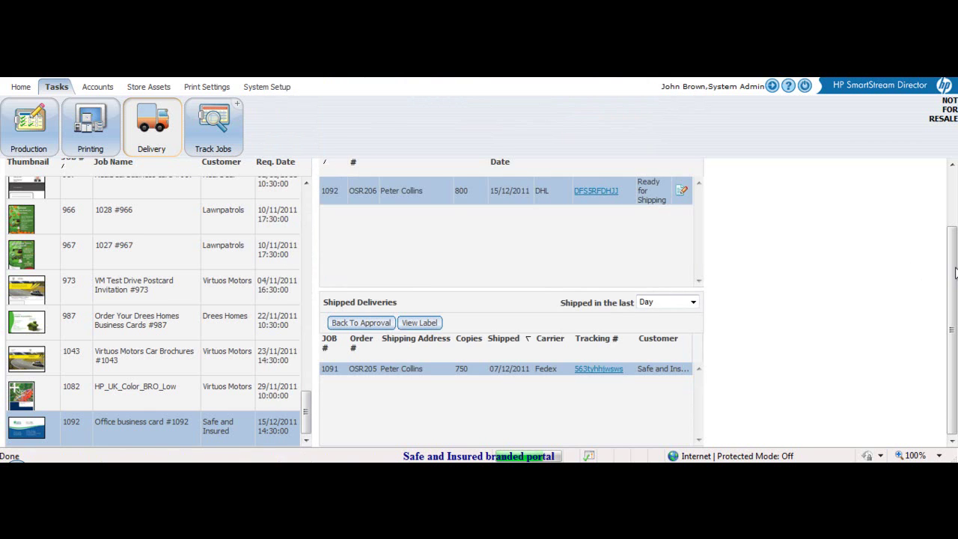
- Create the delivery label for job 1092, then close the label document in Word
{"action": "left_click_drag", "start_coordinate": [952, 275], "coordinate": [946, 213]}
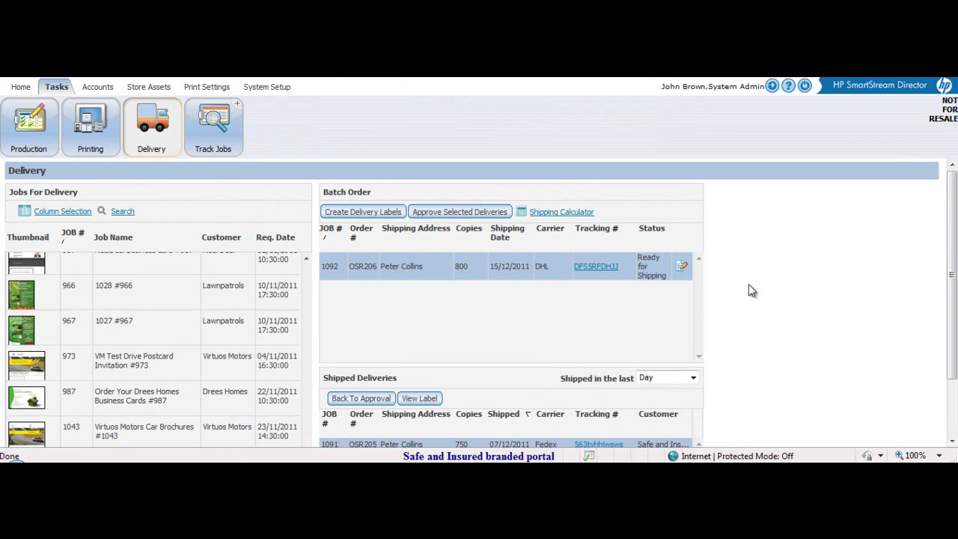
{"action": "left_click", "coordinate": [362, 213]}
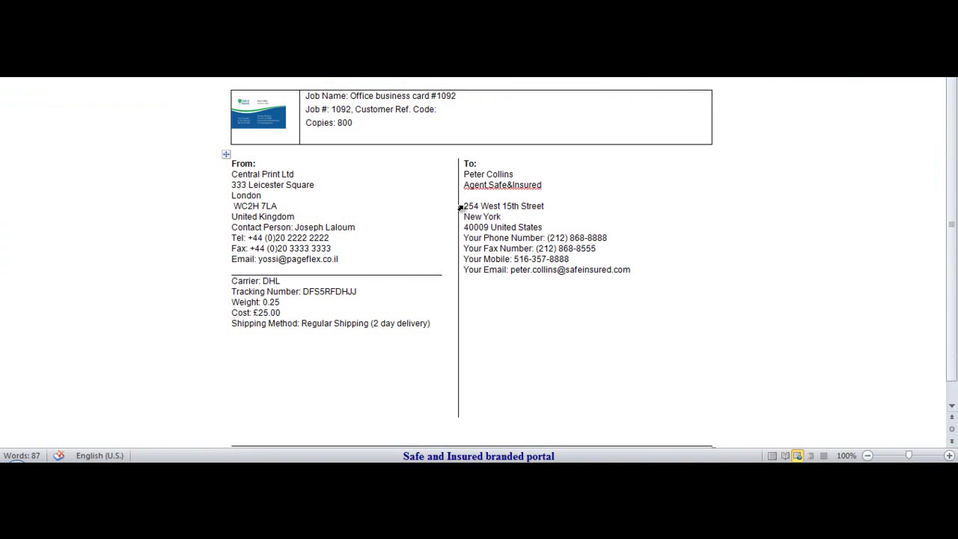
{"action": "key", "text": "alt+F4"}
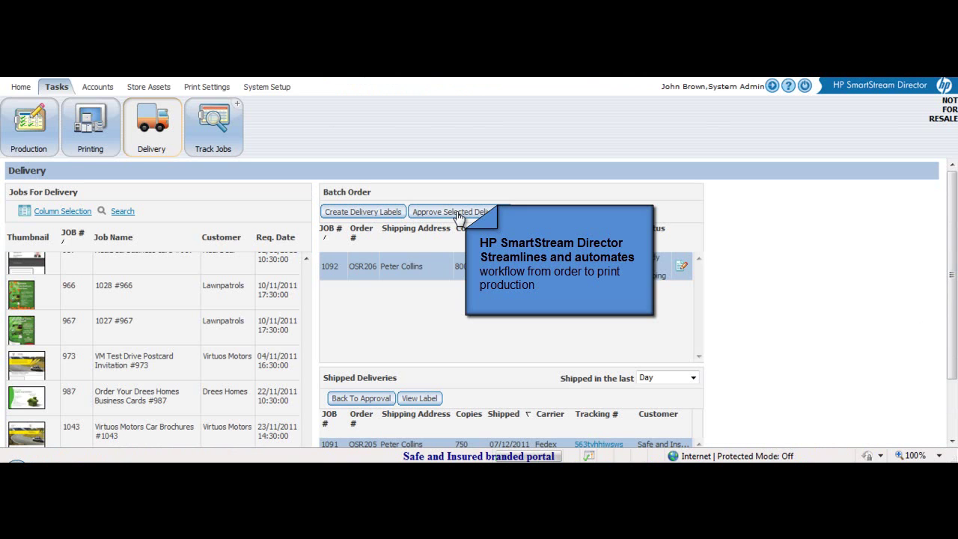
- Approve the selected batch delivery so job 1092 moves to Shipped Deliveries via DHL
{"action": "left_click", "coordinate": [449, 212]}
{"action": "scroll", "coordinate": [473, 382], "scroll_direction": "down", "scroll_amount": 1}
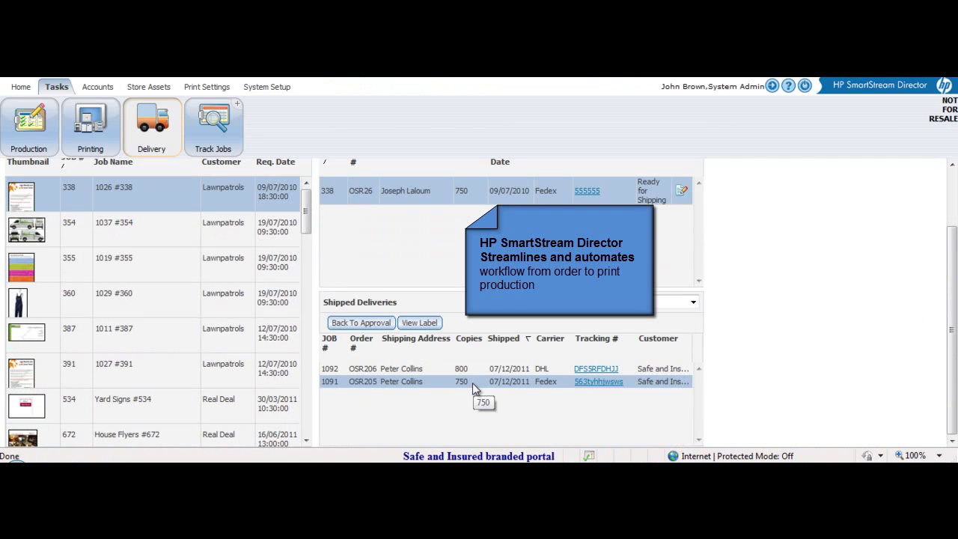